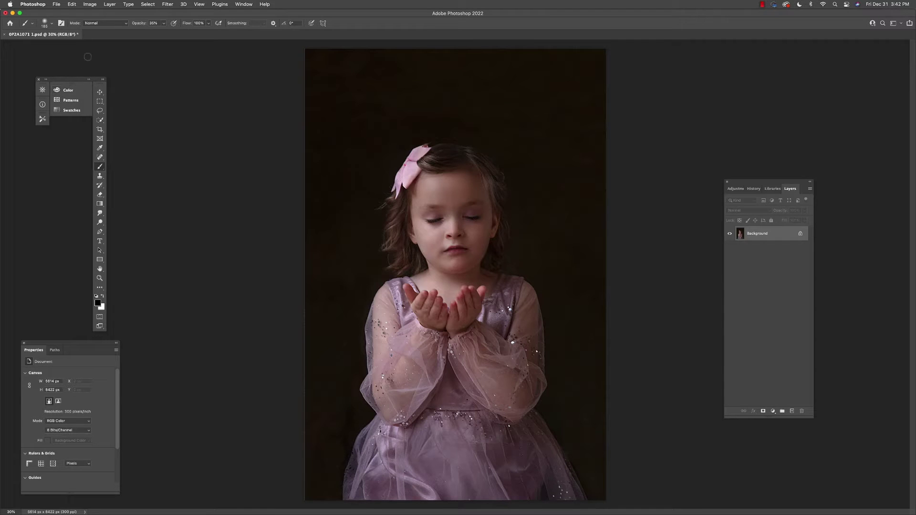
# Step: Open the overlay image Confetti 7 (Screen Mode).jpg from the Overlays folder
pyautogui.click(57, 4)
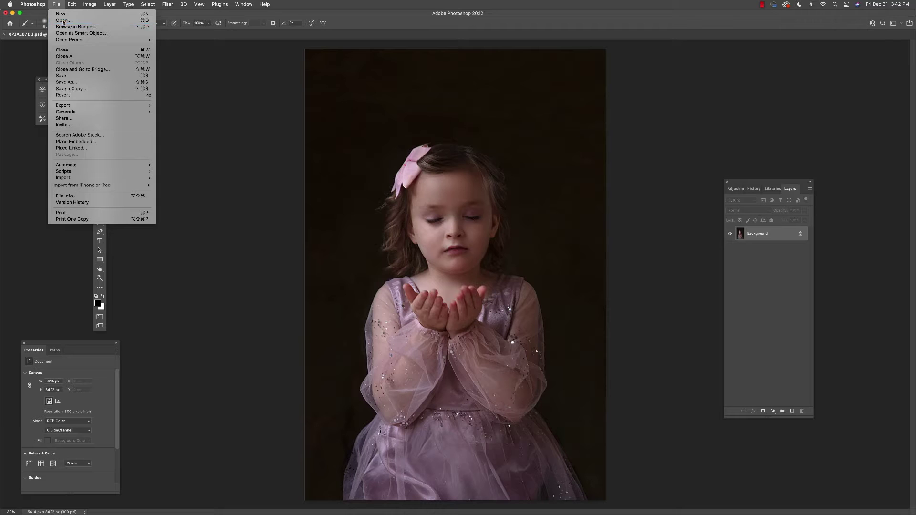
pyautogui.click(63, 21)
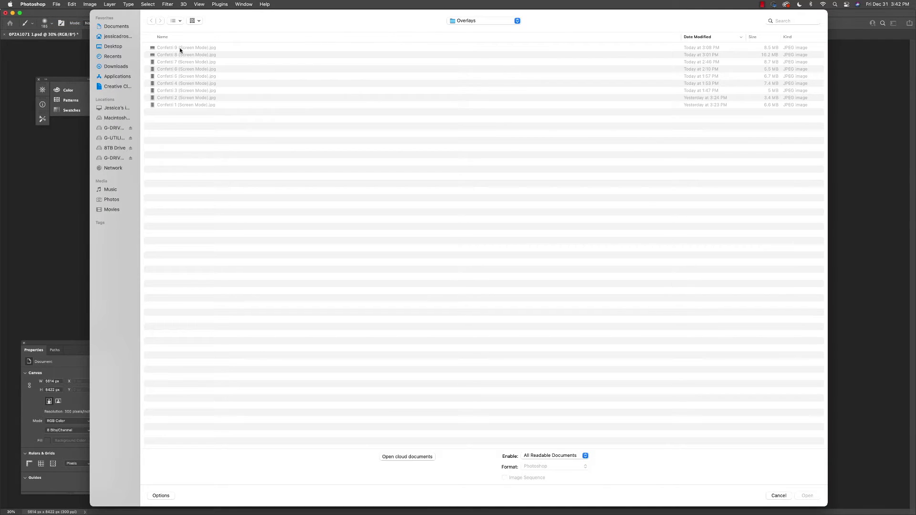
pyautogui.click(190, 48)
pyautogui.click(191, 55)
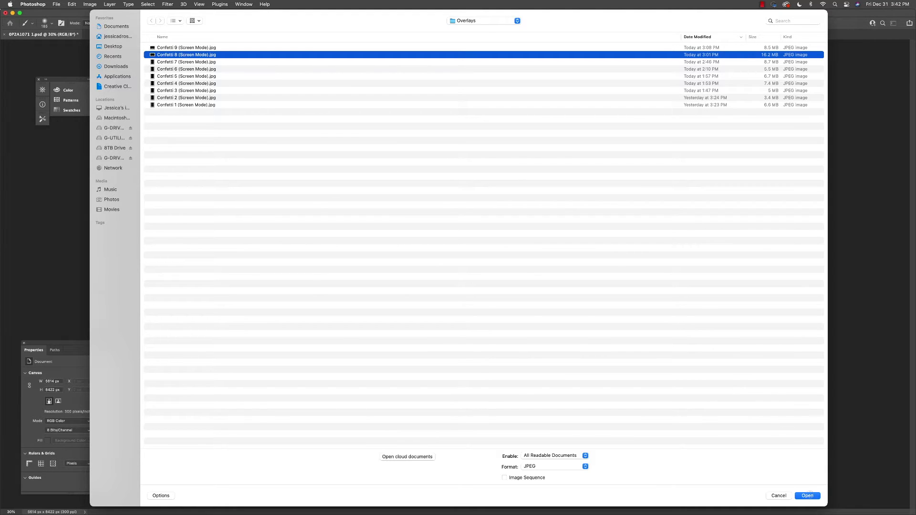
pyautogui.click(189, 63)
pyautogui.click(817, 496)
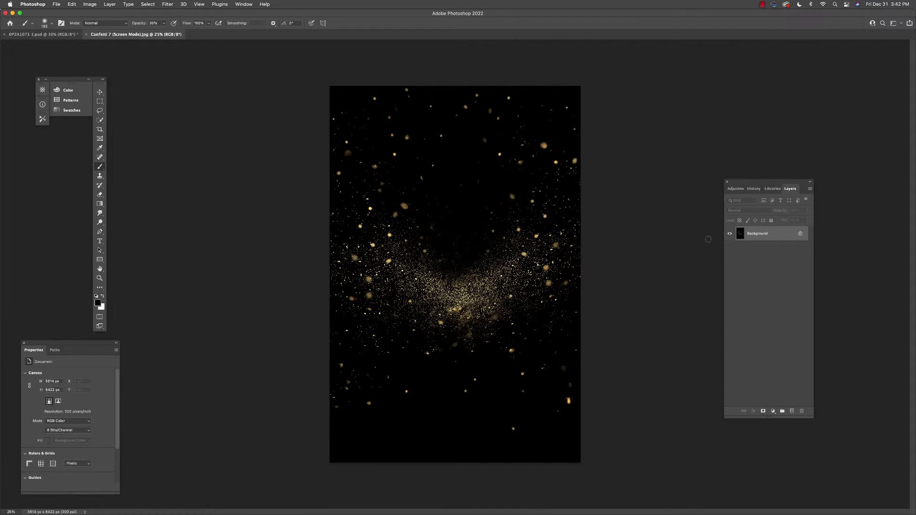
# Step: Copy the entire gold confetti overlay and paste it into the 6P2A1071 1.psd portrait as a new layer
pyautogui.press('super+a')
pyautogui.click(148, 4)
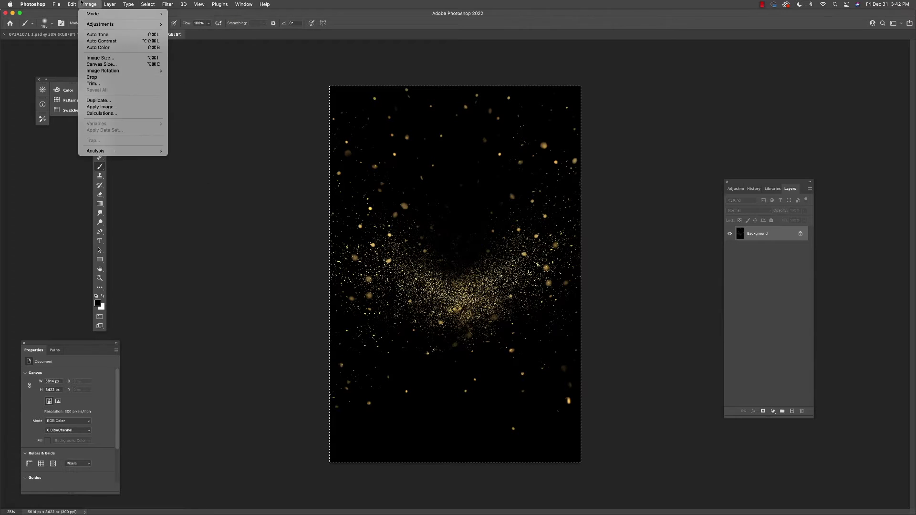
pyautogui.moveTo(74, 3)
pyautogui.click(82, 54)
pyautogui.click(56, 38)
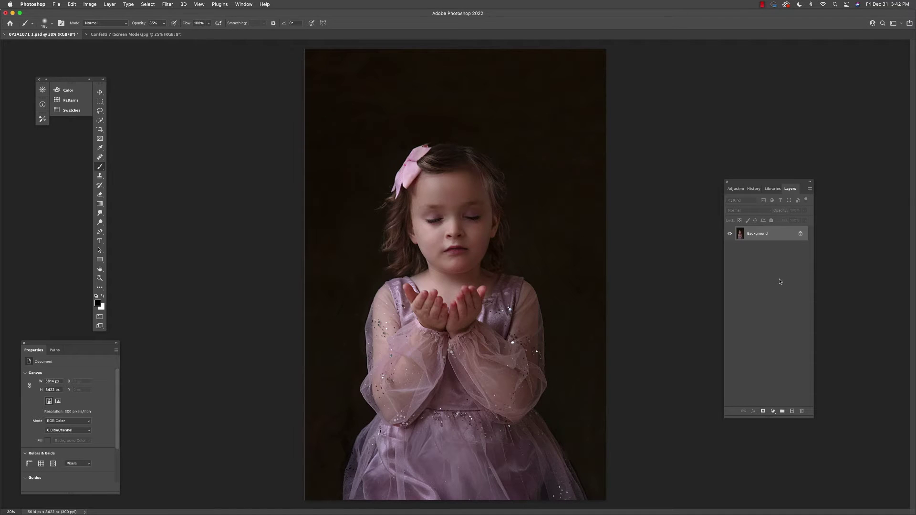
pyautogui.click(72, 5)
pyautogui.click(82, 67)
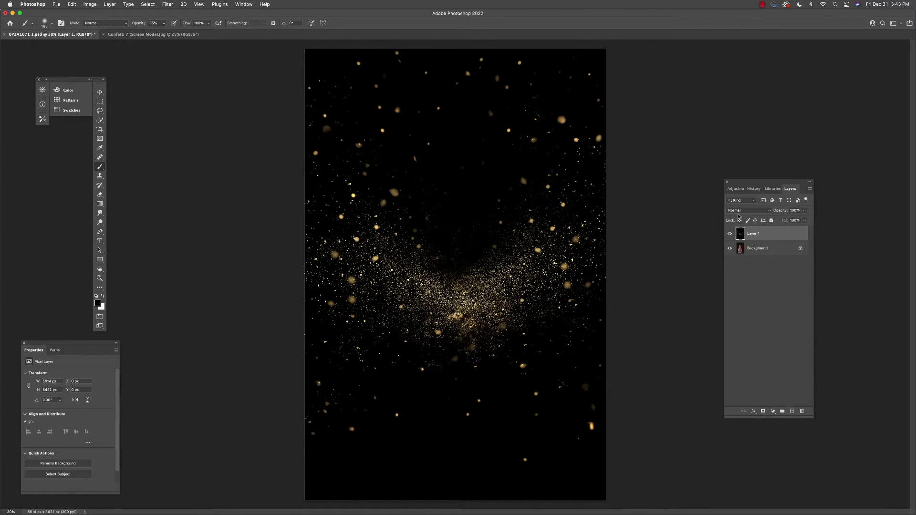
# Step: Set the gold confetti layer's blend mode to Screen
pyautogui.click(744, 213)
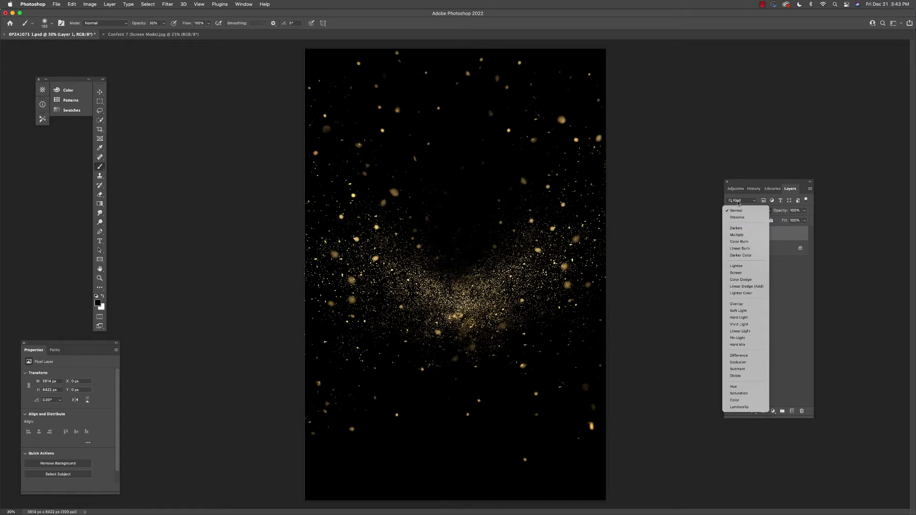
pyautogui.click(739, 210)
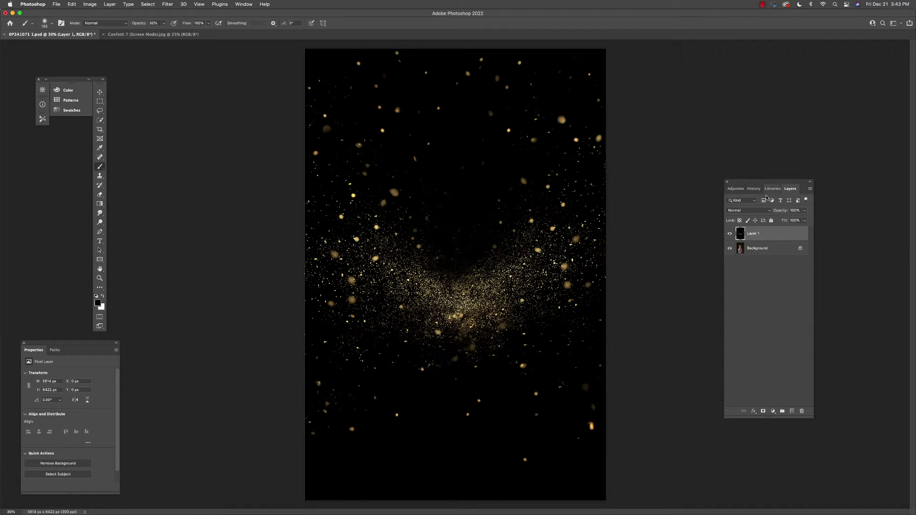
pyautogui.click(753, 213)
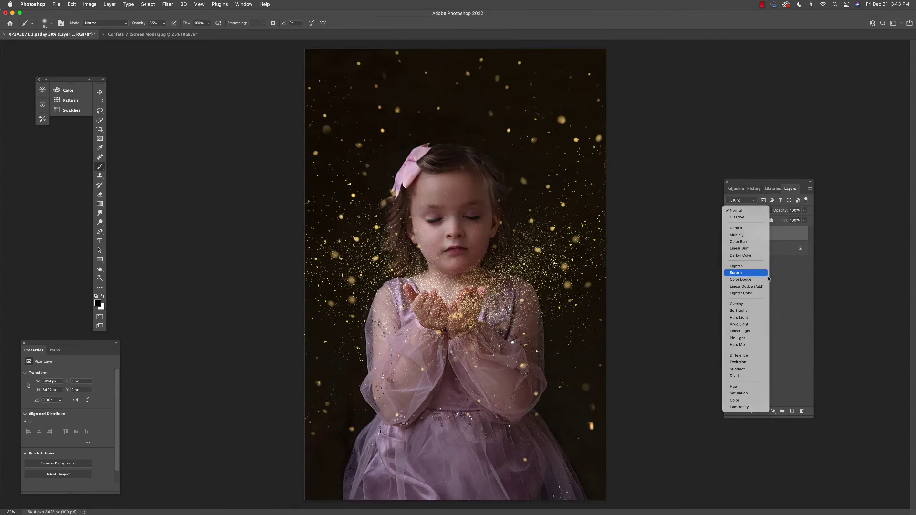
pyautogui.click(765, 275)
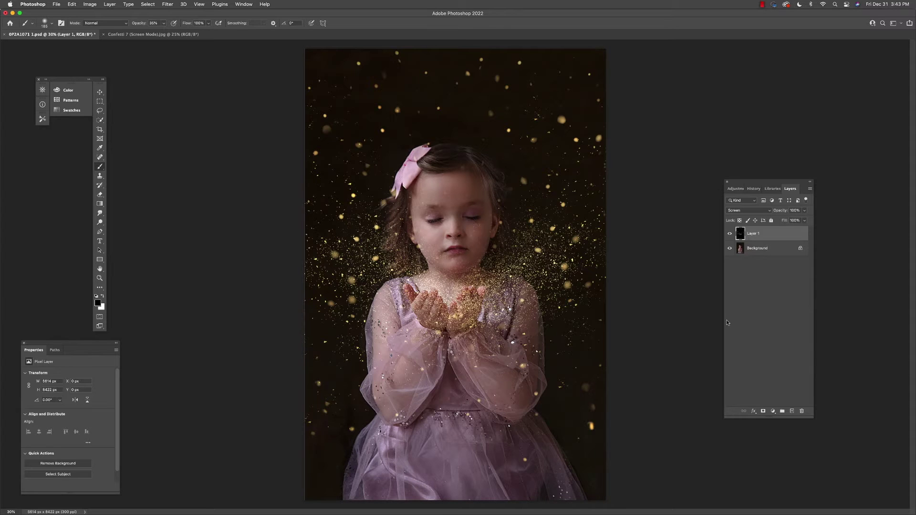
# Step: Add a layer mask to the gold confetti and paint the confetti off the girl's hands with a black brush at 100% opacity
pyautogui.click(764, 411)
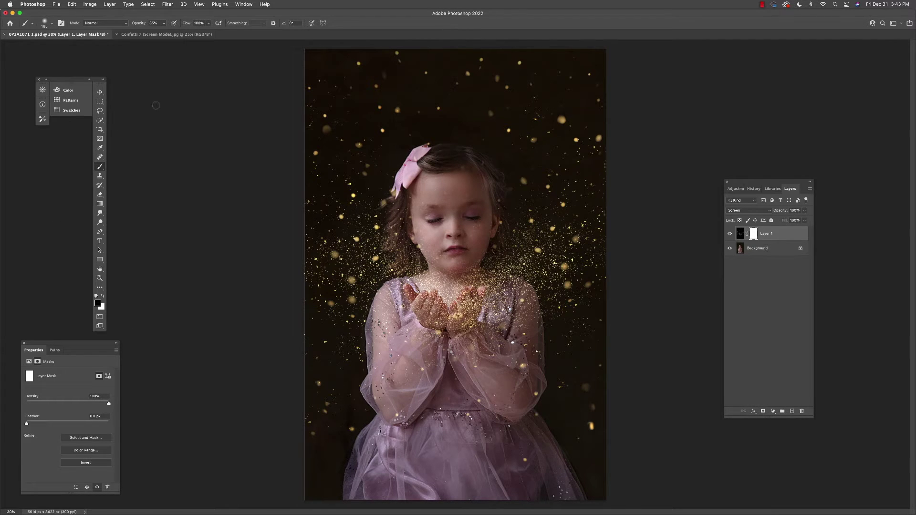
pyautogui.click(163, 23)
pyautogui.moveTo(187, 32); pyautogui.dragTo(189, 32)
pyautogui.click(51, 23)
pyautogui.moveTo(73, 45); pyautogui.dragTo(70, 46)
pyautogui.moveTo(469, 303)
pyautogui.mouseDown()
pyautogui.moveTo(448, 337)
pyautogui.moveTo(440, 299)
pyautogui.moveTo(431, 305)
pyautogui.moveTo(432, 294)
pyautogui.moveTo(426, 309)
pyautogui.moveTo(405, 292)
pyautogui.mouseUp()
pyautogui.moveTo(453, 331)
pyautogui.mouseDown()
pyautogui.moveTo(480, 301)
pyautogui.moveTo(472, 293)
pyautogui.moveTo(459, 303)
pyautogui.mouseUp()
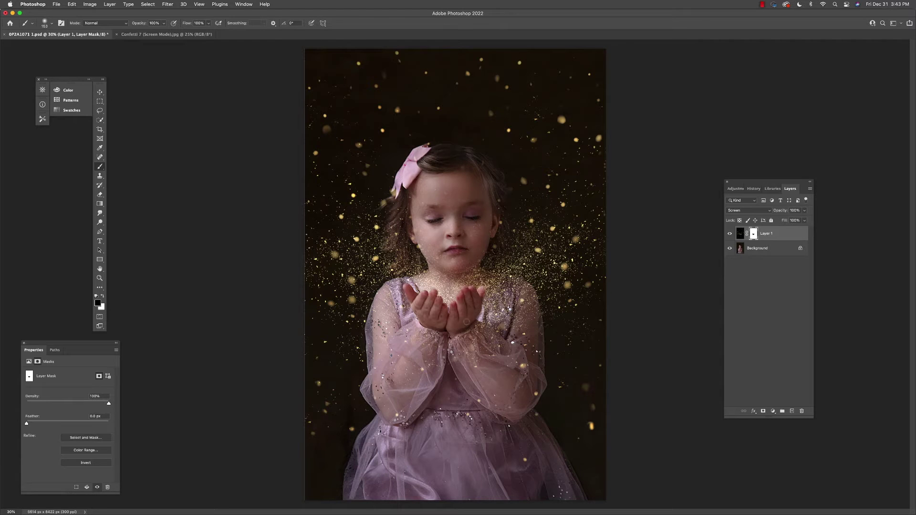
pyautogui.moveTo(465, 341); pyautogui.dragTo(473, 335)
# Step: Enlarge the brush, set its opacity to 35% and soften the gold confetti over the girl's face and body on the mask
pyautogui.click(163, 24)
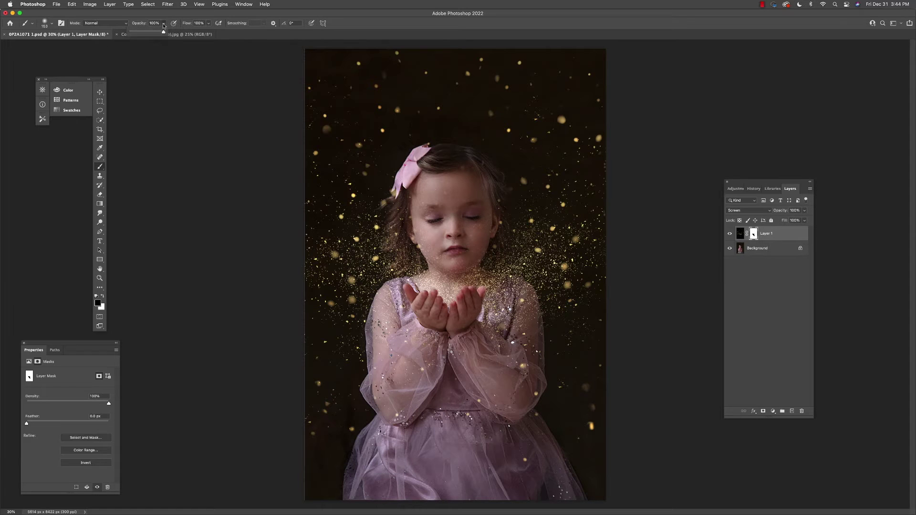
pyautogui.click(51, 24)
pyautogui.moveTo(71, 45); pyautogui.dragTo(79, 45)
pyautogui.press('Return')
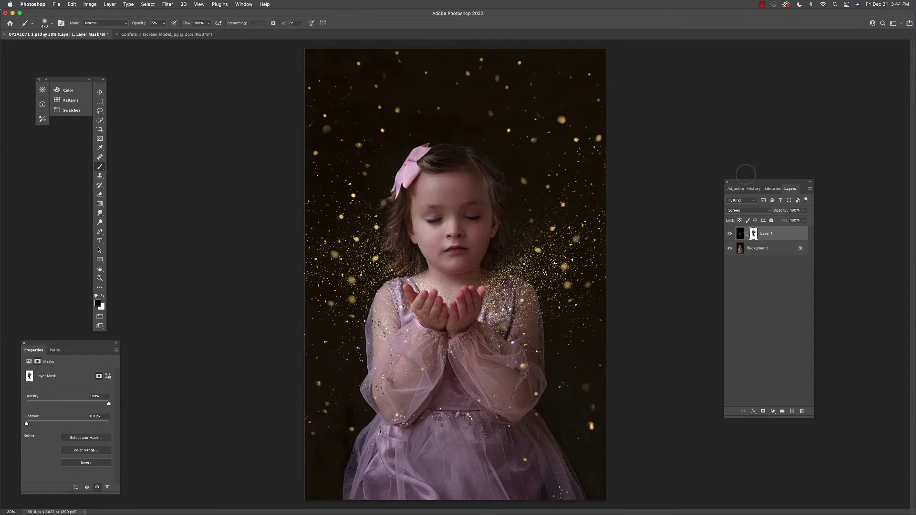
# Step: Hide the gold confetti layer and open the overlay image Confetti 1 (Screen Mode).jpg
pyautogui.click(729, 234)
pyautogui.click(57, 4)
pyautogui.click(596, 130)
pyautogui.press('super+o')
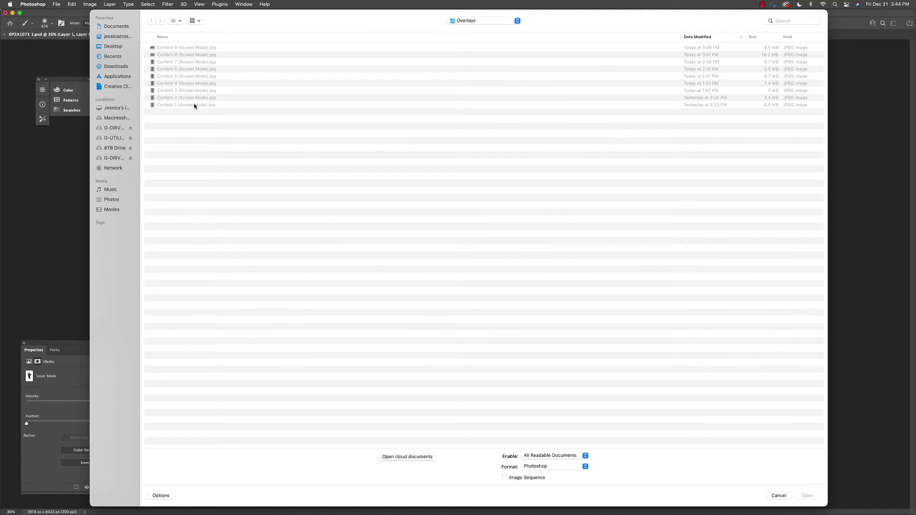
pyautogui.click(194, 105)
pyautogui.click(810, 495)
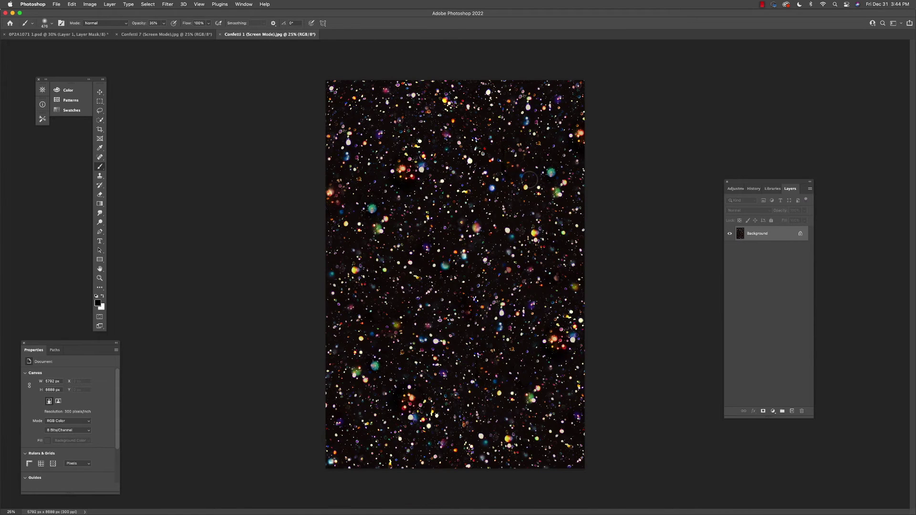
# Step: Select and copy the entire multicoloured confetti overlay
pyautogui.click(148, 4)
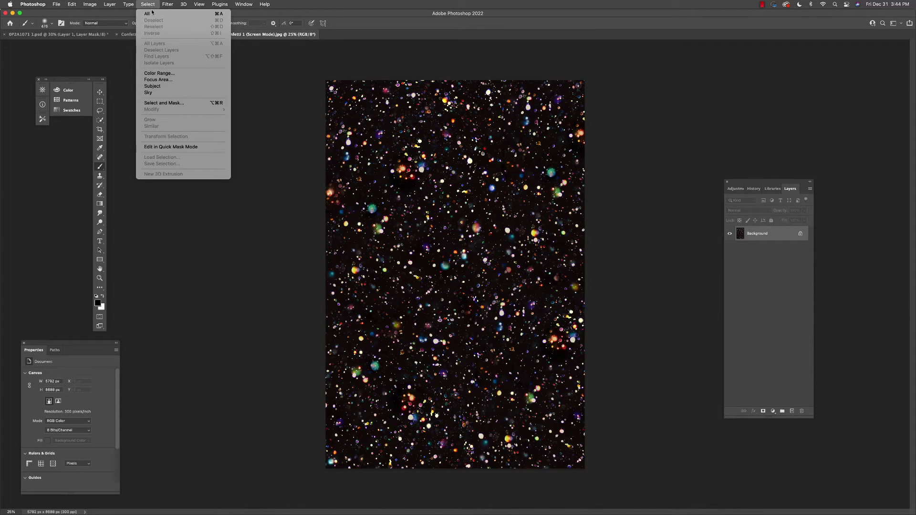
pyautogui.click(149, 13)
pyautogui.click(71, 4)
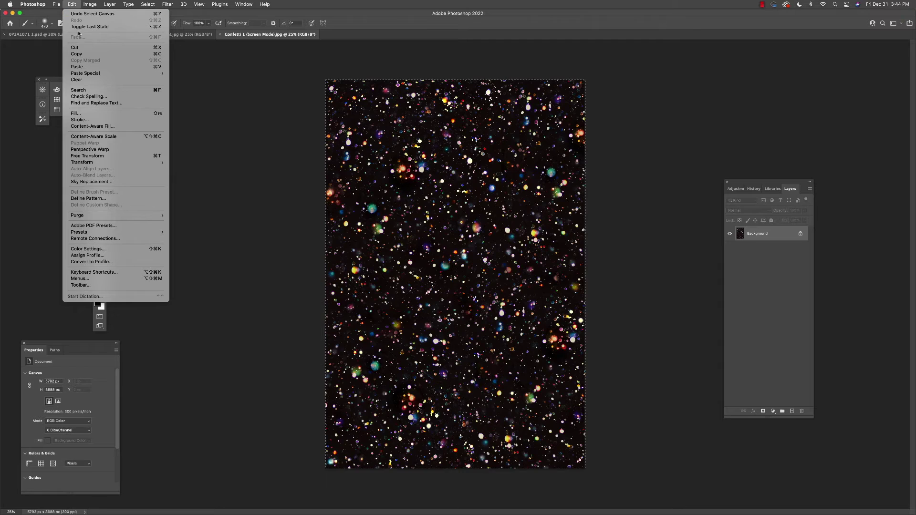
pyautogui.click(76, 54)
pyautogui.click(60, 4)
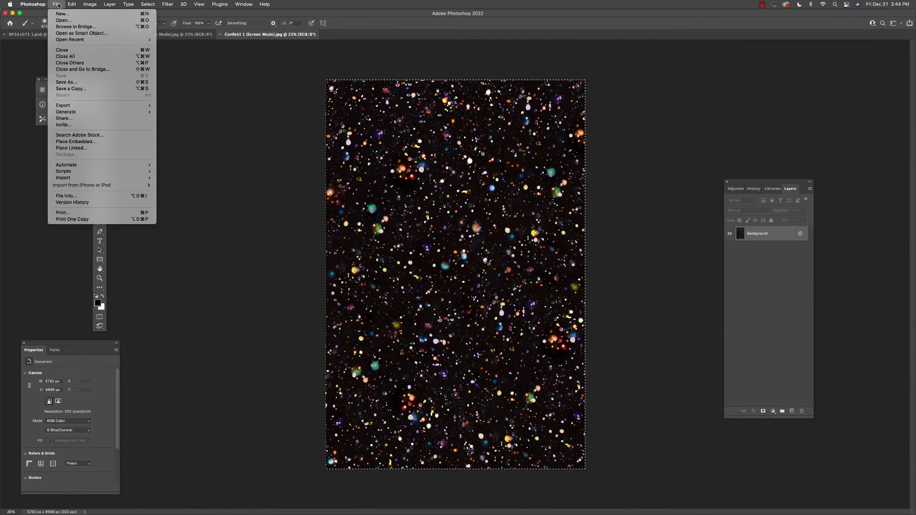
pyautogui.click(62, 2)
# Step: Paste the multicoloured confetti onto a new layer in the portrait document and set its blend mode to Screen
pyautogui.click(38, 36)
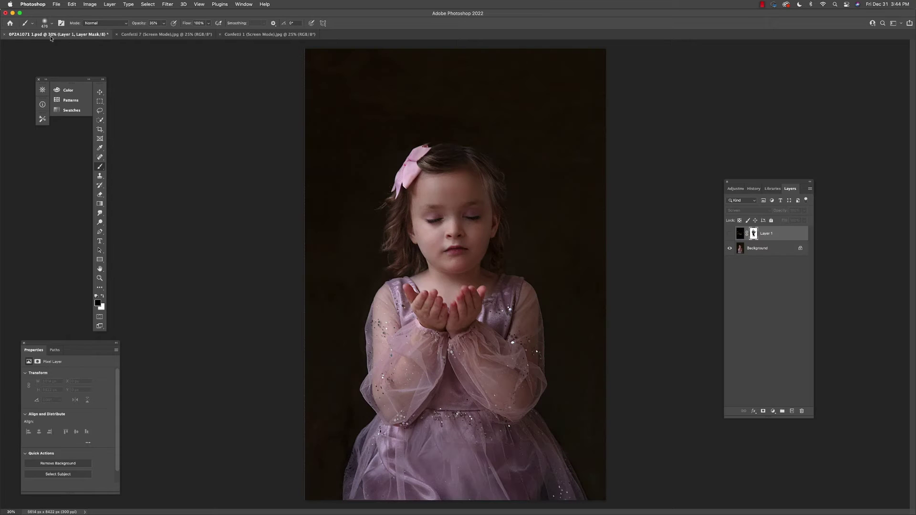
pyautogui.click(792, 411)
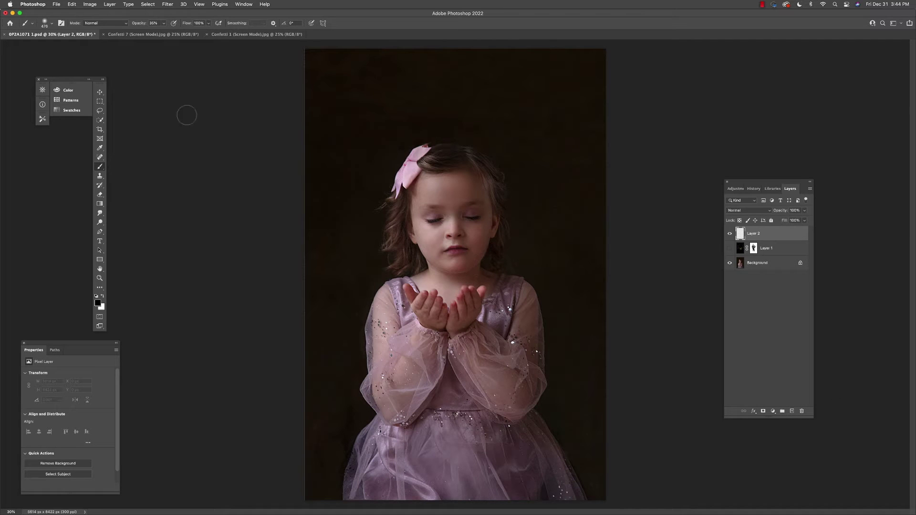
pyautogui.click(72, 4)
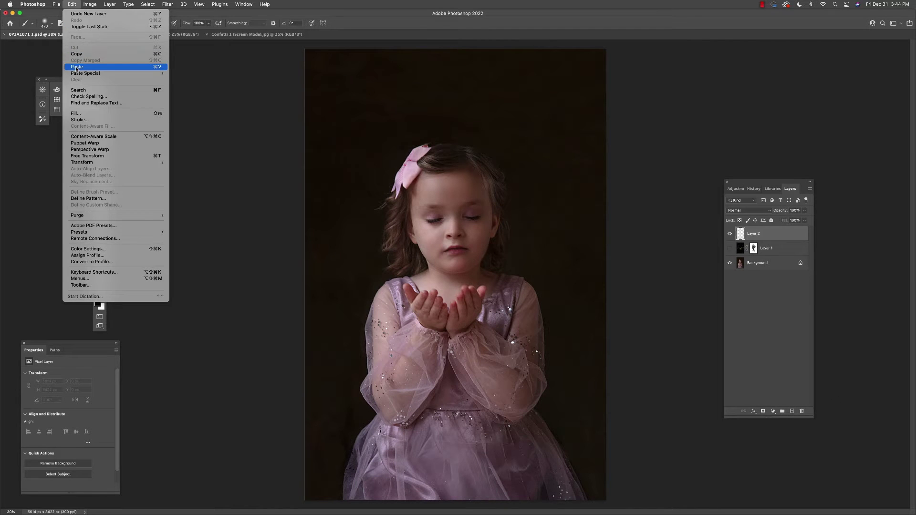
pyautogui.click(77, 66)
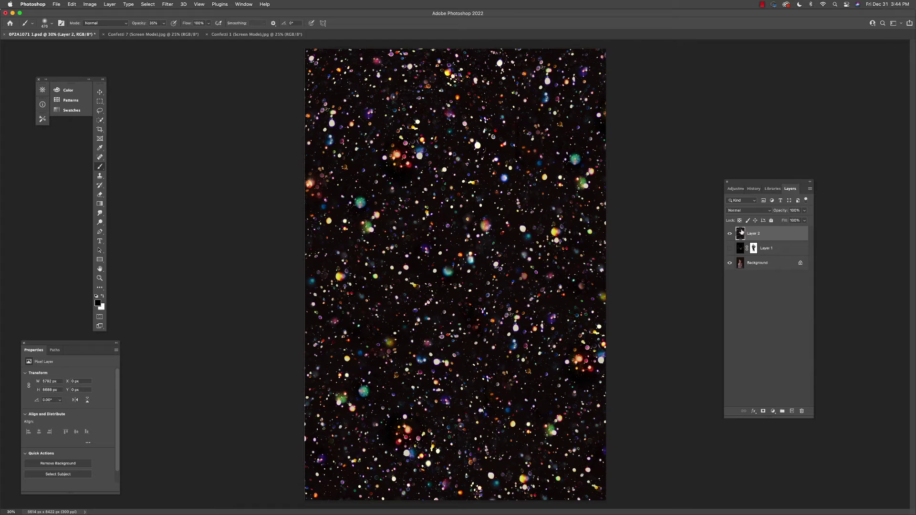
pyautogui.click(746, 211)
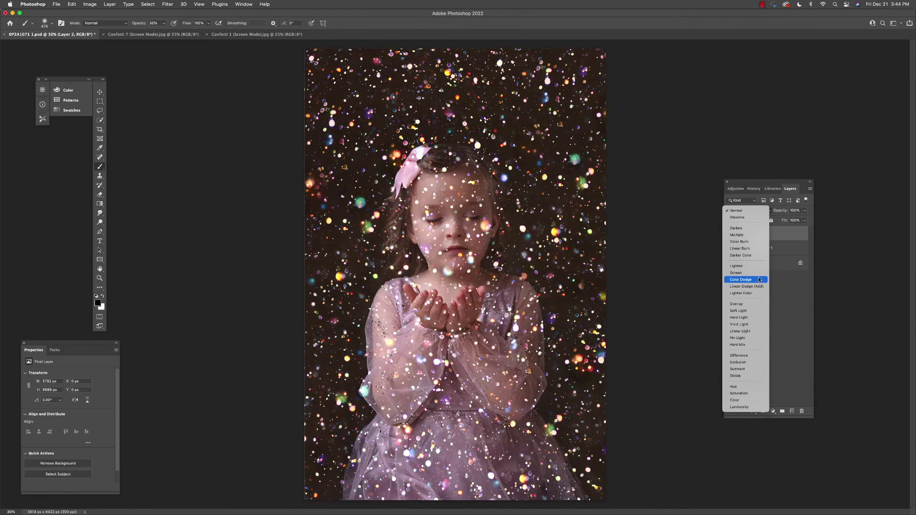
pyautogui.click(759, 273)
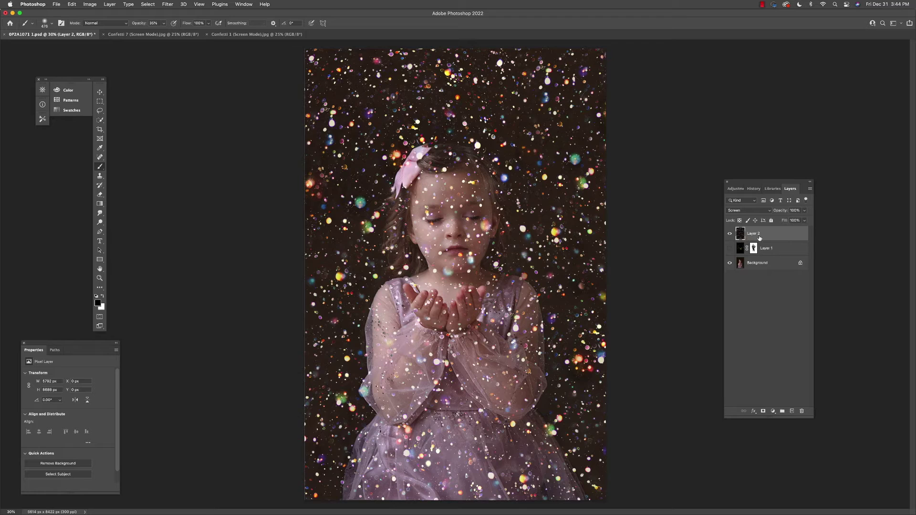
# Step: Add a black mask to the multicoloured confetti layer and reveal a band on both sides of the hands with white at 100% brush opacity
pyautogui.keyDown('alt'); pyautogui.click(763, 412); pyautogui.keyUp('alt')
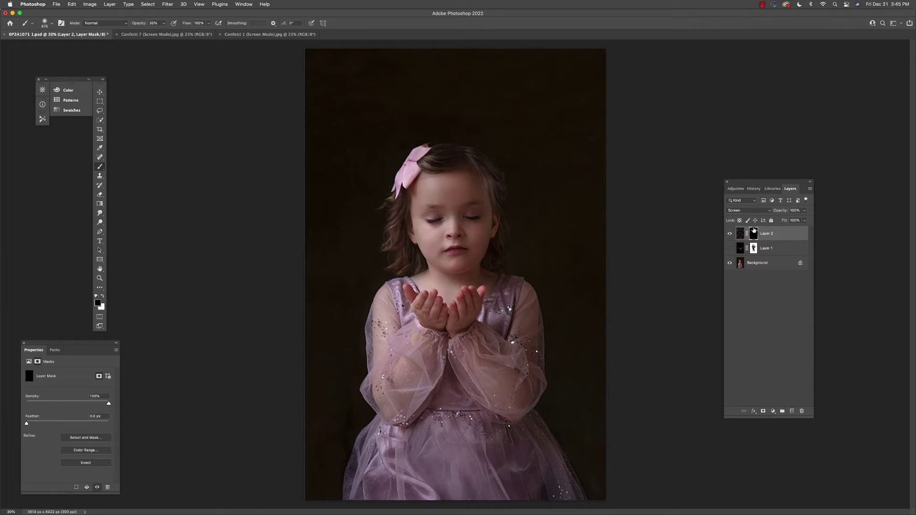
pyautogui.press('x')
pyautogui.click(162, 23)
pyautogui.moveTo(164, 32); pyautogui.dragTo(185, 31)
pyautogui.moveTo(420, 274)
pyautogui.mouseDown()
pyautogui.moveTo(374, 269)
pyautogui.moveTo(372, 277)
pyautogui.moveTo(363, 255)
pyautogui.moveTo(346, 272)
pyautogui.mouseUp()
pyautogui.moveTo(482, 277)
pyautogui.mouseDown()
pyautogui.moveTo(553, 241)
pyautogui.moveTo(498, 268)
pyautogui.mouseUp()
pyautogui.moveTo(329, 273); pyautogui.dragTo(347, 261)
pyautogui.moveTo(579, 287)
pyautogui.mouseDown()
pyautogui.moveTo(535, 264)
pyautogui.moveTo(563, 258)
pyautogui.moveTo(571, 273)
pyautogui.moveTo(582, 255)
pyautogui.mouseUp()
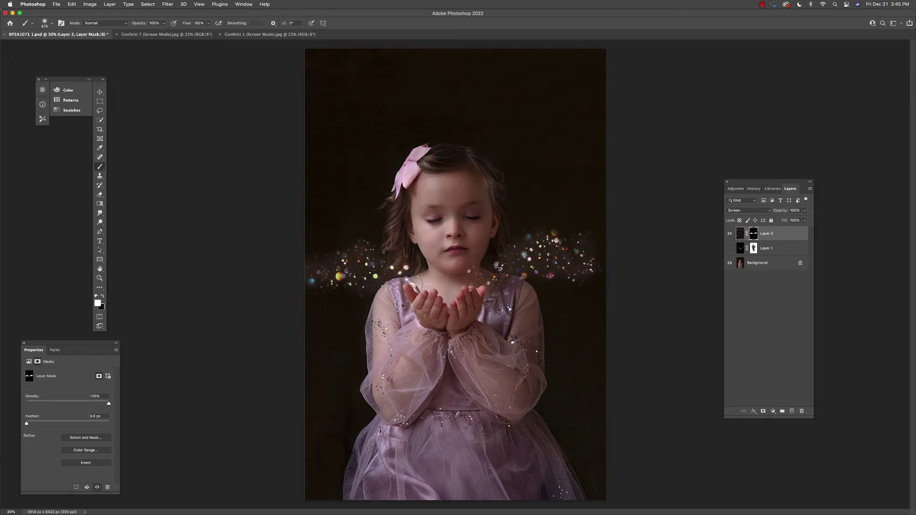
pyautogui.moveTo(357, 256)
pyautogui.mouseDown()
pyautogui.moveTo(345, 239)
pyautogui.moveTo(332, 256)
pyautogui.moveTo(337, 287)
pyautogui.mouseUp()
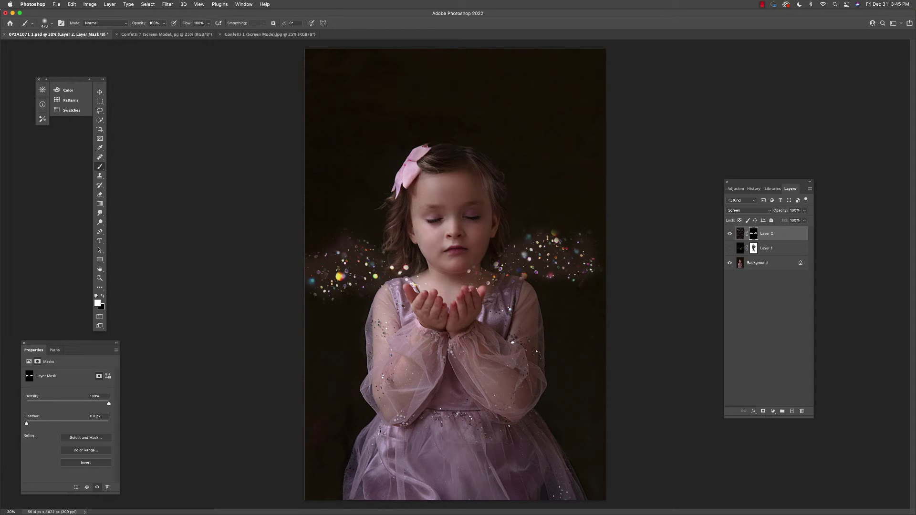
# Step: Reveal fainter confetti above and below the band with reduced brush opacity, and soften the excess by painting black on the mask
pyautogui.click(164, 23)
pyautogui.moveTo(157, 33); pyautogui.dragTo(149, 33)
pyautogui.moveTo(384, 230)
pyautogui.mouseDown()
pyautogui.moveTo(325, 220)
pyautogui.moveTo(512, 247)
pyautogui.moveTo(563, 241)
pyautogui.moveTo(583, 193)
pyautogui.moveTo(312, 198)
pyautogui.moveTo(419, 267)
pyautogui.moveTo(596, 230)
pyautogui.mouseUp()
pyautogui.moveTo(602, 293); pyautogui.dragTo(571, 280)
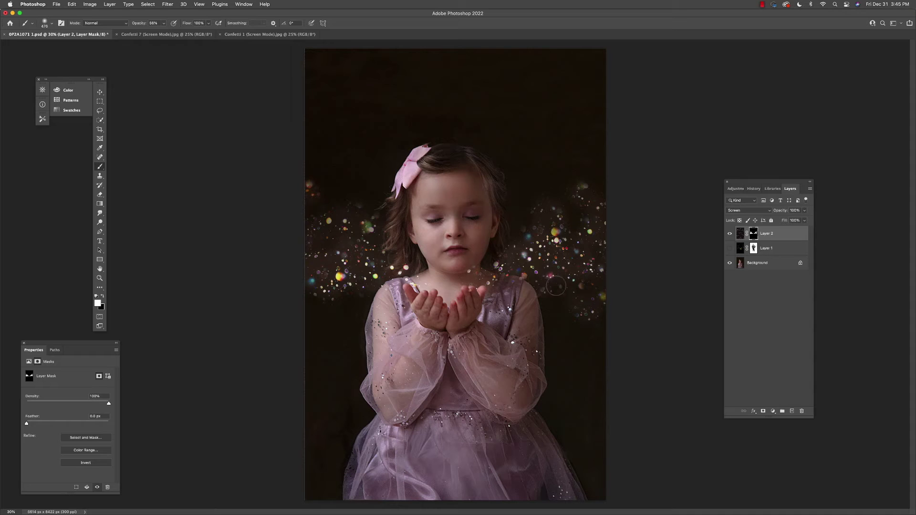
pyautogui.moveTo(311, 309); pyautogui.dragTo(333, 318)
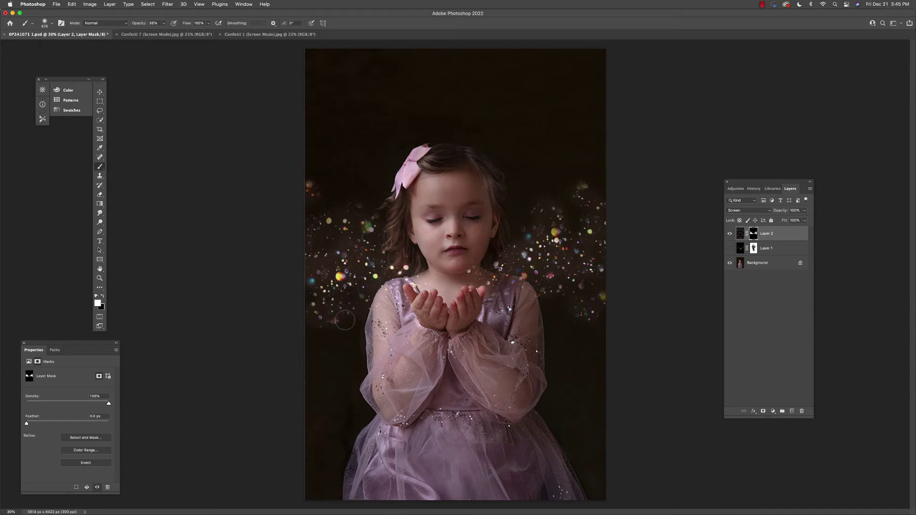
pyautogui.moveTo(527, 217); pyautogui.dragTo(479, 280)
pyautogui.click(102, 296)
pyautogui.moveTo(468, 253)
pyautogui.mouseDown()
pyautogui.moveTo(467, 268)
pyautogui.moveTo(425, 265)
pyautogui.moveTo(489, 249)
pyautogui.moveTo(546, 211)
pyautogui.mouseUp()
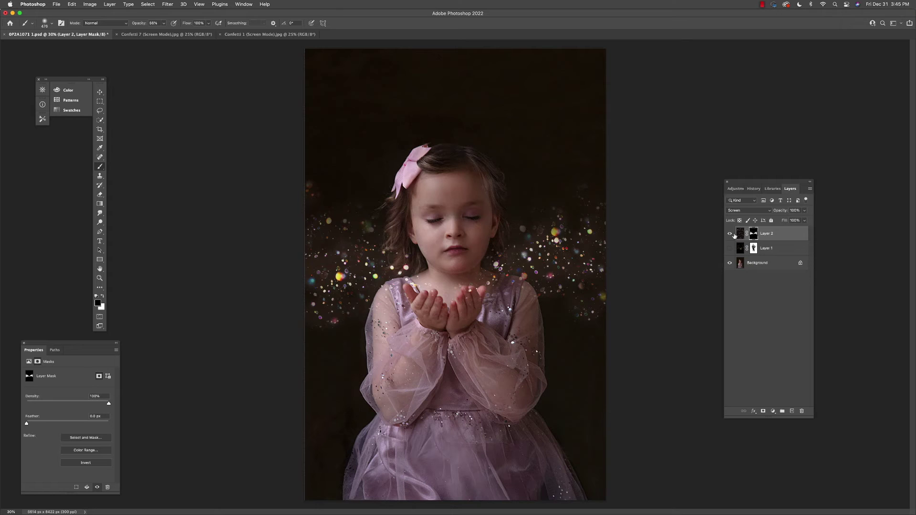
# Step: Hide the masked multicoloured confetti layer and add a new blank layer at the top of the stack
pyautogui.click(730, 234)
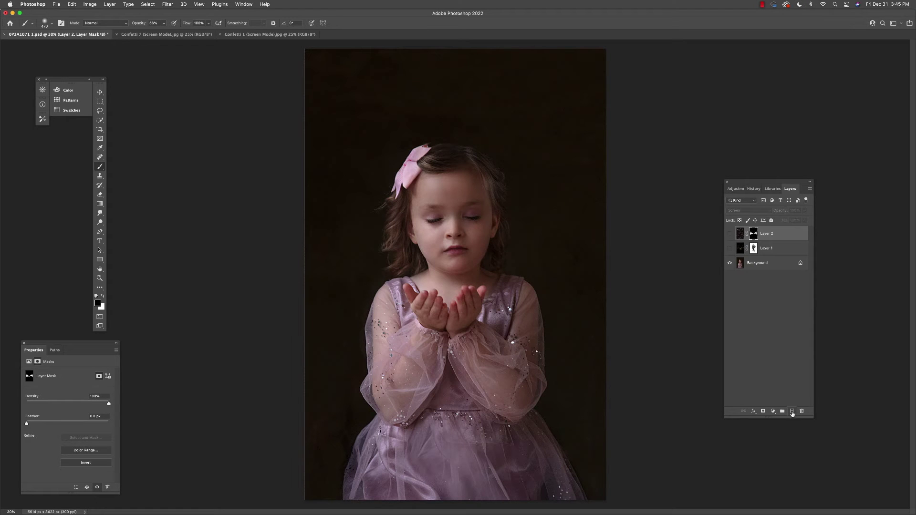
pyautogui.click(792, 412)
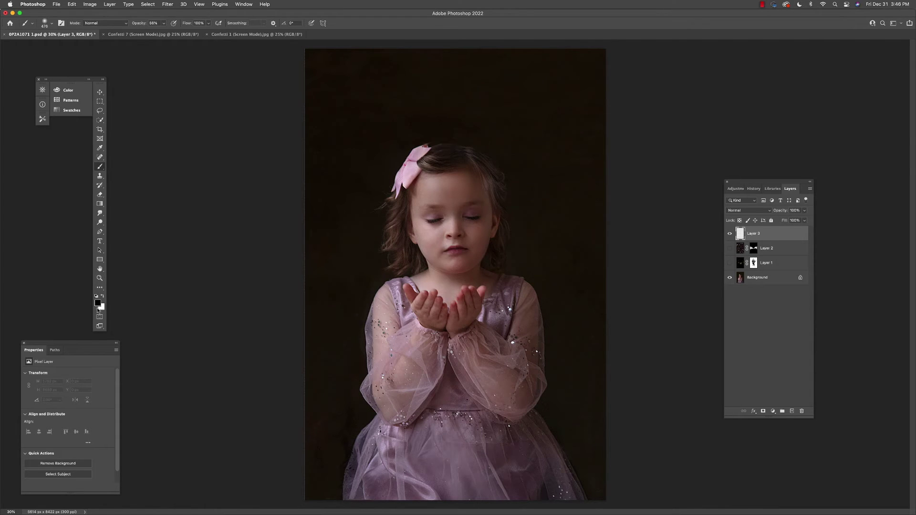
# Step: Sample a tone from the dress skirt and a reddish tone from the child's fingertips as the two painting colours
pyautogui.click(99, 147)
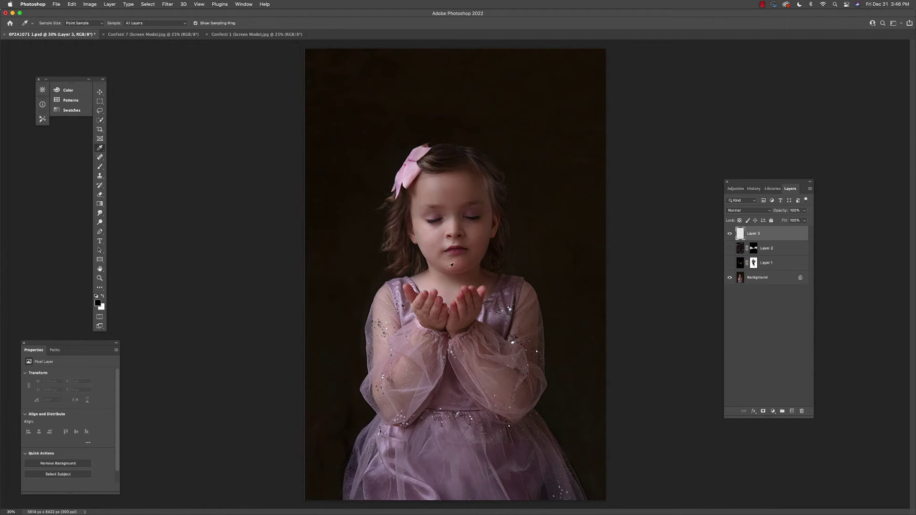
pyautogui.click(446, 489)
pyautogui.click(103, 296)
pyautogui.click(485, 292)
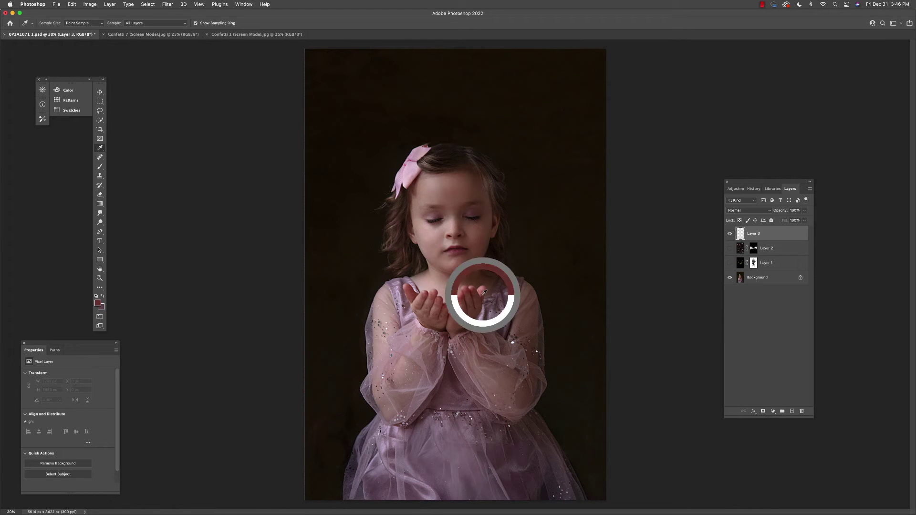
pyautogui.click(485, 293)
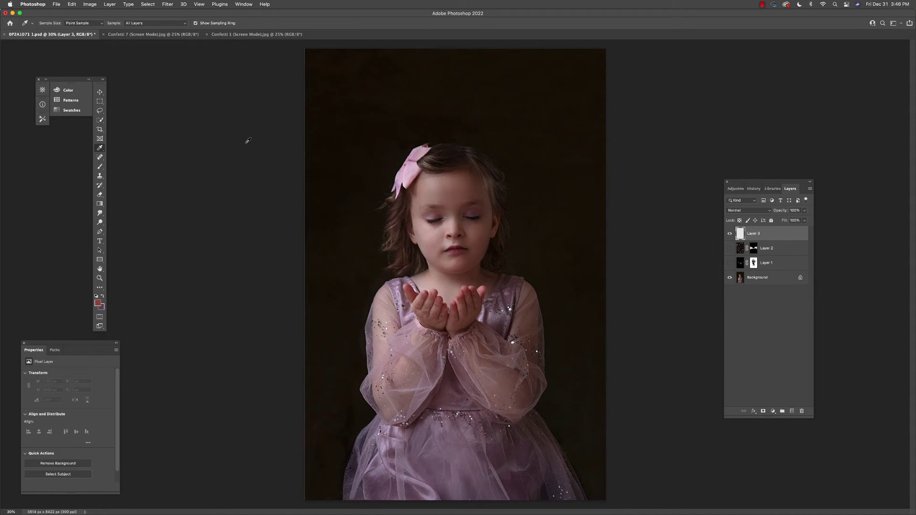
# Step: Import the JD Confetti Brushes.abr brush file and expand the imported JD Confetti Brushes 2 set to its individual brushes
pyautogui.click(101, 167)
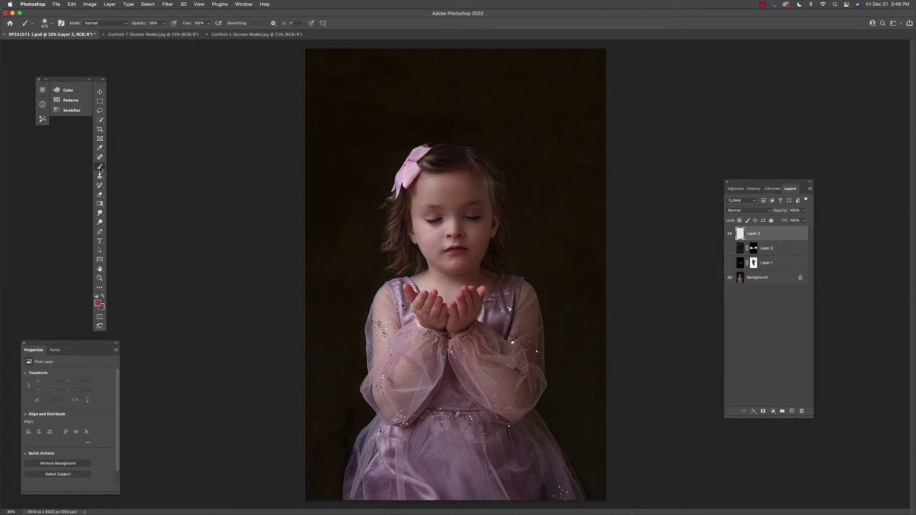
pyautogui.click(52, 25)
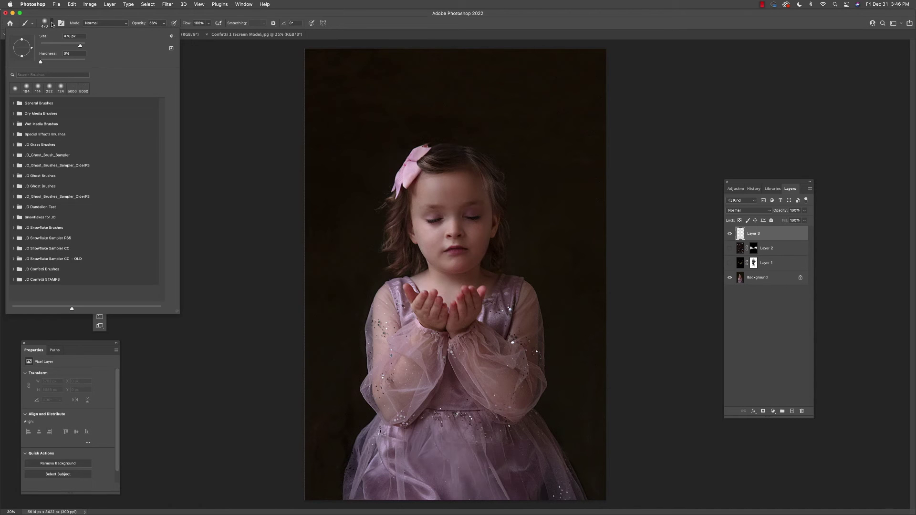
pyautogui.click(172, 37)
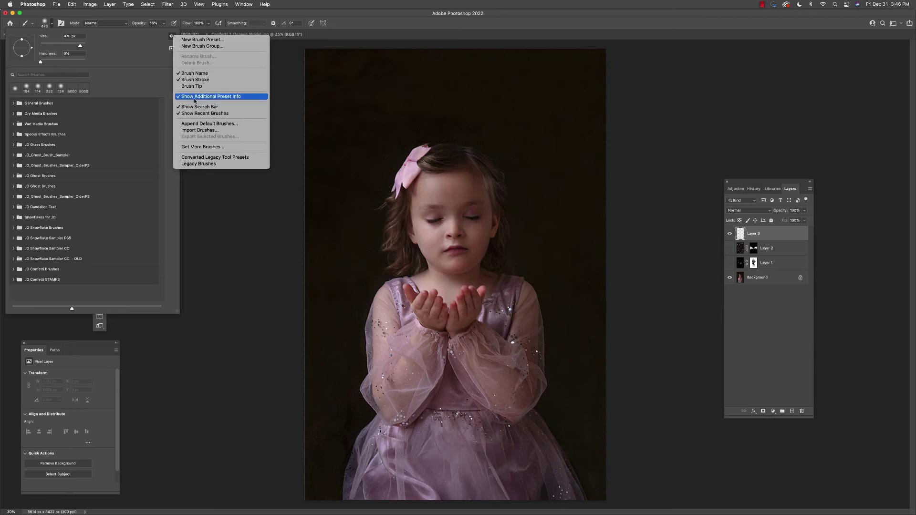
pyautogui.click(195, 131)
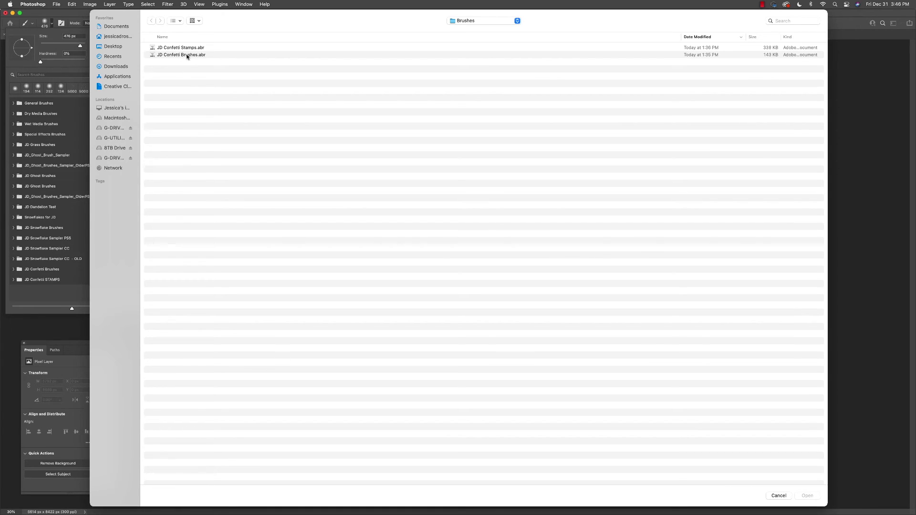
pyautogui.click(187, 55)
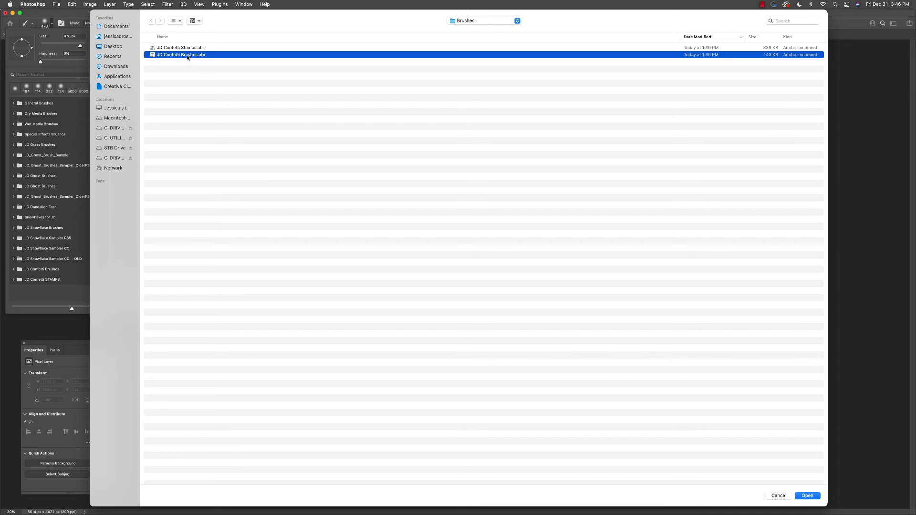
pyautogui.click(807, 496)
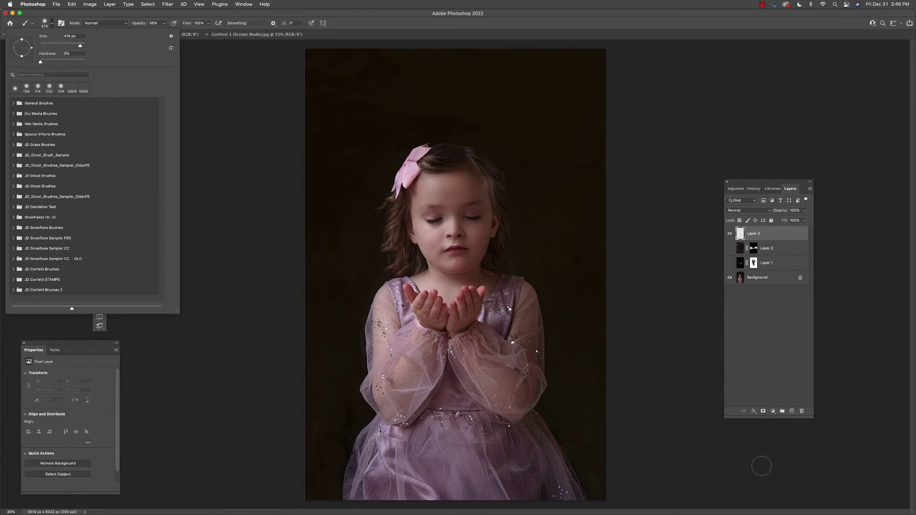
pyautogui.click(33, 291)
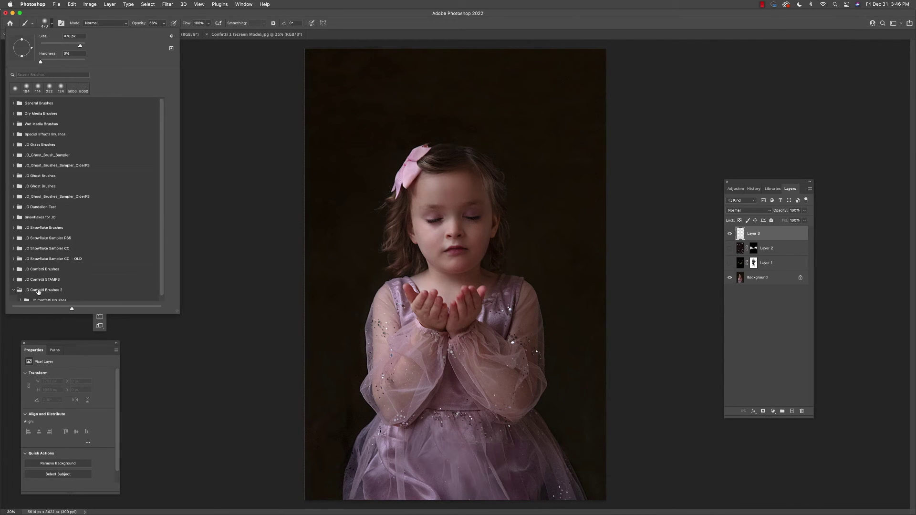
pyautogui.scroll(-1, 161, 267)
pyautogui.click(21, 295)
pyautogui.scroll(-5, 161, 281)
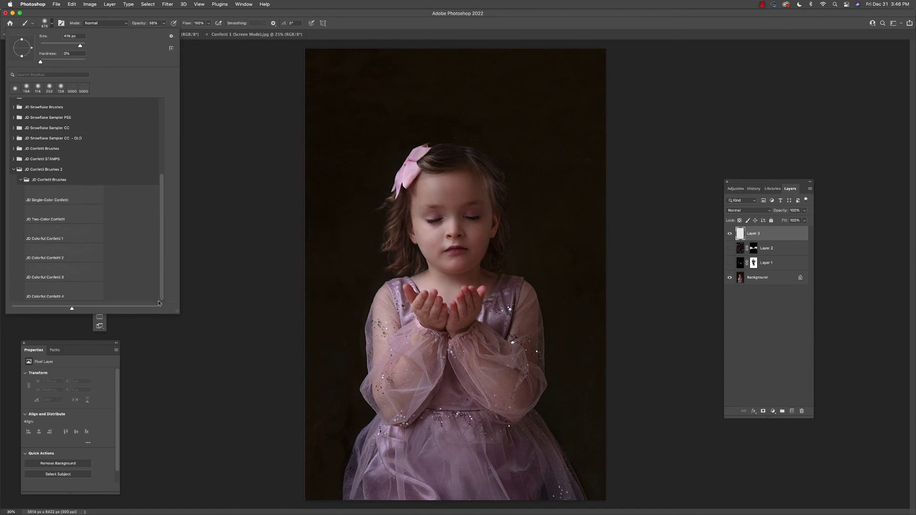
# Step: Try the JD Single-Color Confetti brush over the dark backdrop on the blank layer, and discard the painted confetti
pyautogui.click(67, 199)
pyautogui.press('Return')
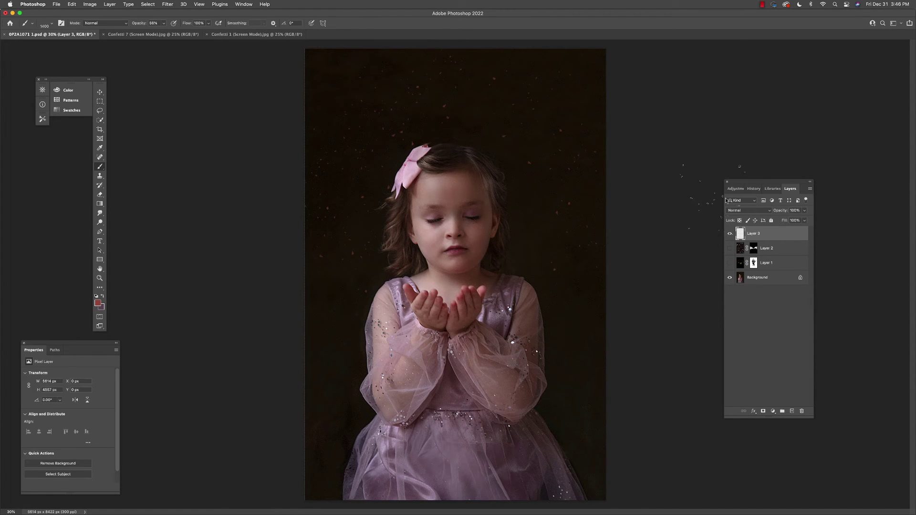
pyautogui.moveTo(797, 238); pyautogui.dragTo(803, 412)
# Step: Scatter confetti around the child with the JD Two-Color Confetti brush and set the layer's blend mode to Screen
pyautogui.click(46, 23)
pyautogui.click(65, 217)
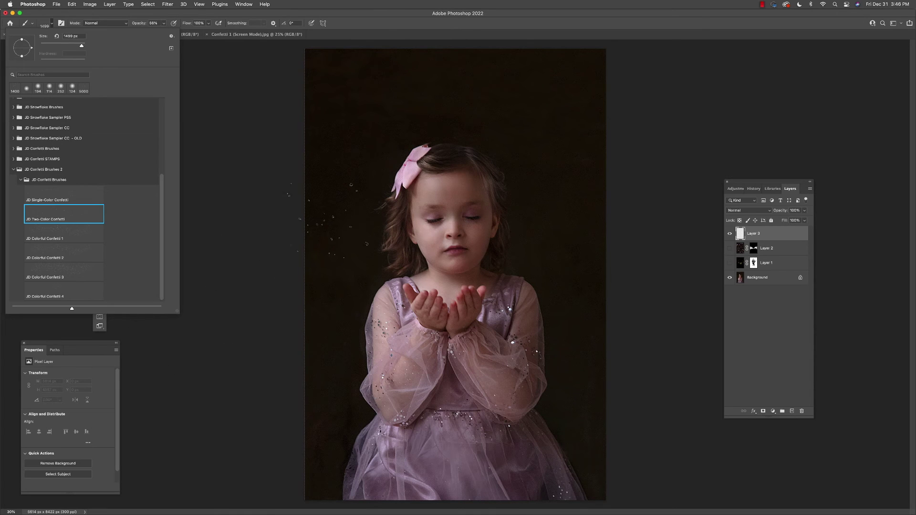
pyautogui.click(358, 188)
pyautogui.click(369, 266)
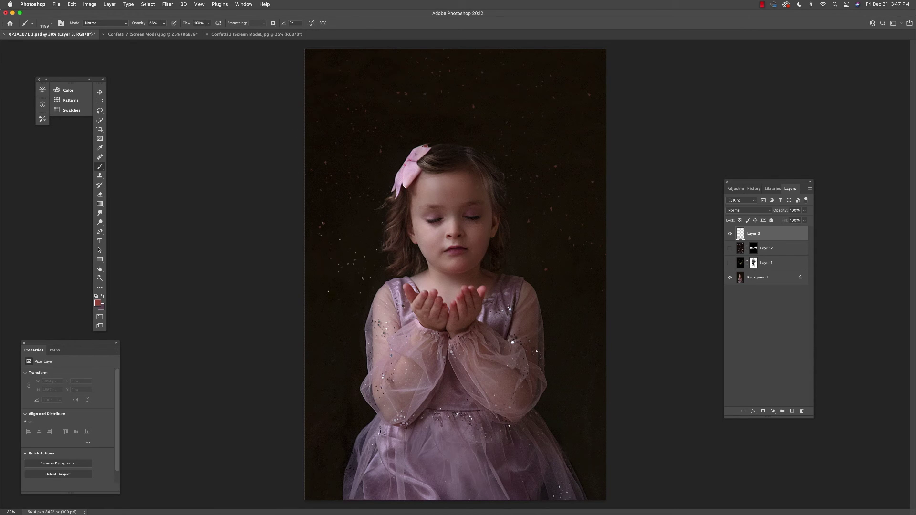
pyautogui.click(403, 260)
pyautogui.click(739, 211)
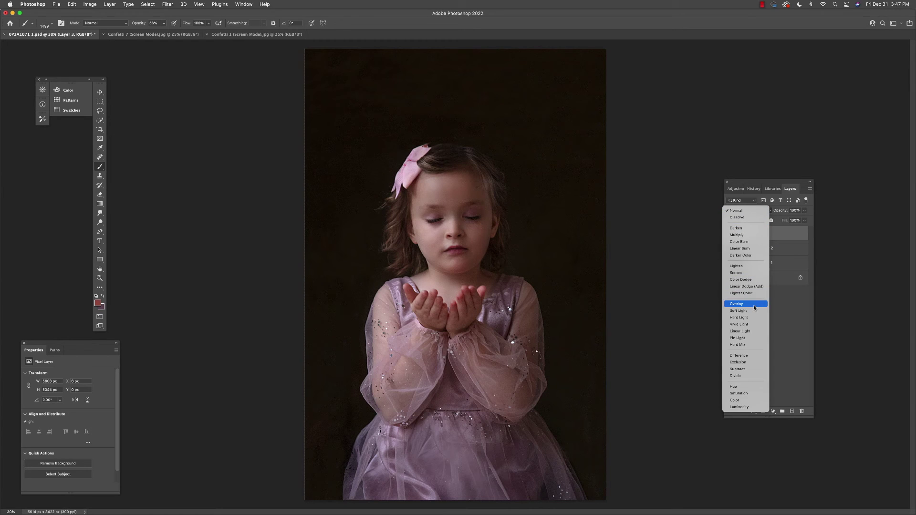
pyautogui.click(752, 273)
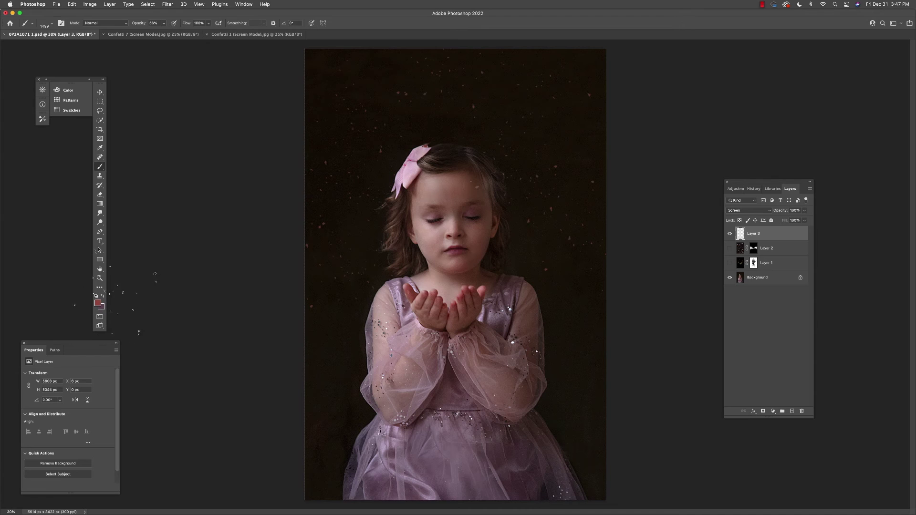
# Step: Hide the two-colour confetti, paint JD Colorful Confetti 1 on a new layer, and raise the brush opacity to 100%
pyautogui.click(729, 234)
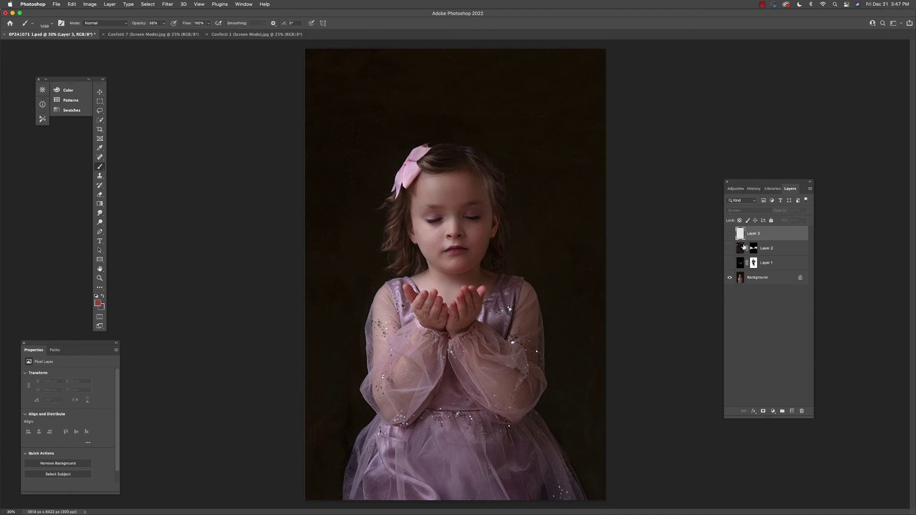
pyautogui.click(792, 411)
pyautogui.click(51, 24)
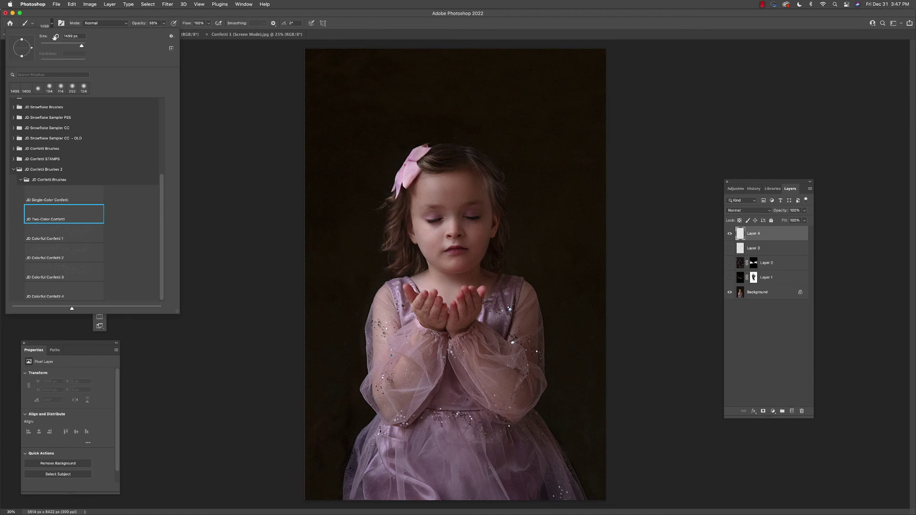
pyautogui.click(76, 241)
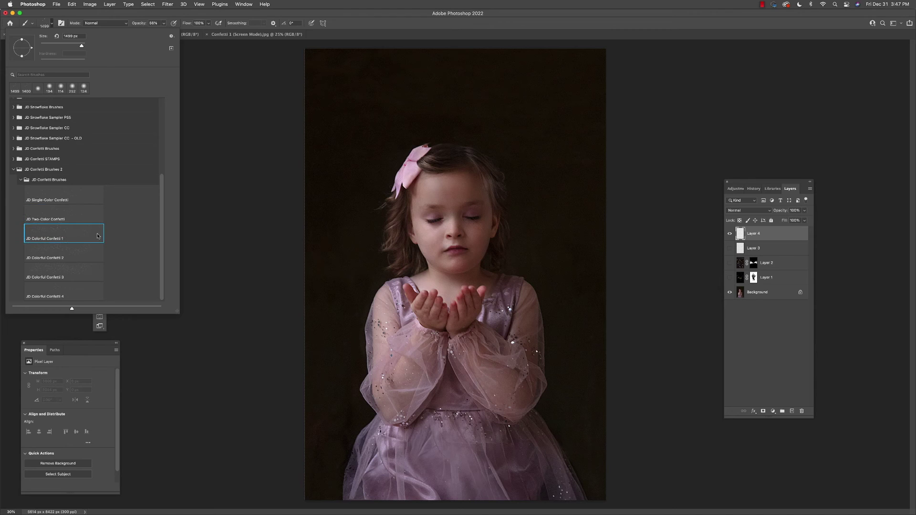
pyautogui.press('Return')
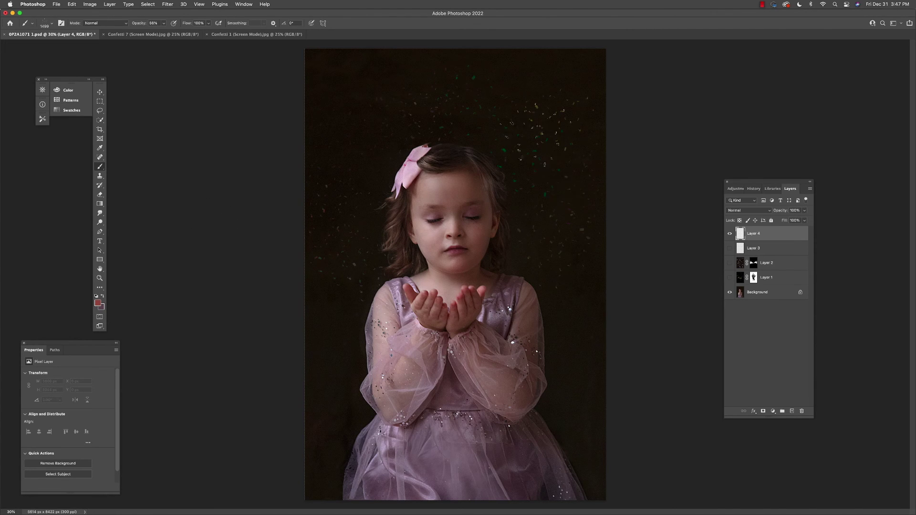
pyautogui.click(163, 23)
pyautogui.moveTo(162, 30); pyautogui.dragTo(202, 32)
pyautogui.press('Return')
# Step: Hide the previous confetti layer and paint confetti around the child with JD Colorful Confetti 2 on another new layer
pyautogui.click(729, 234)
pyautogui.click(792, 410)
pyautogui.click(52, 23)
pyautogui.click(86, 257)
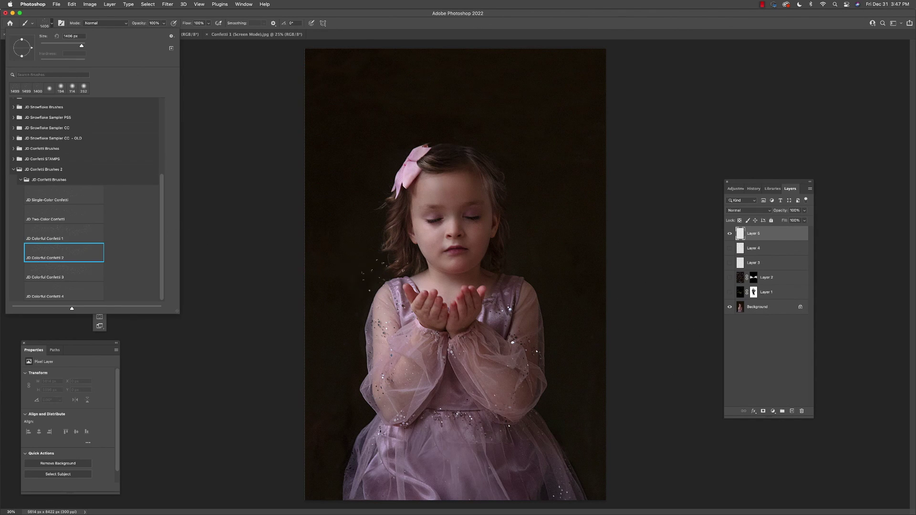
pyautogui.click(334, 214)
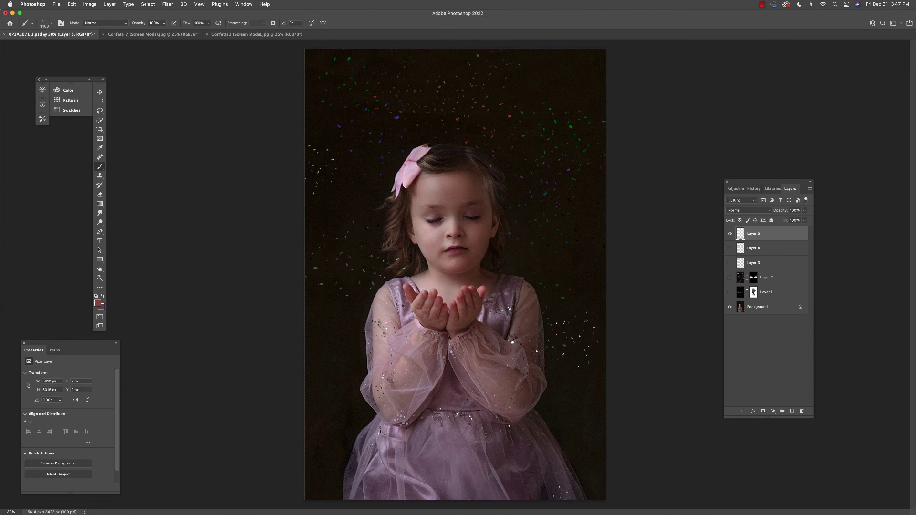
# Step: Add denser confetti to the same layer with the JD Colorful Confetti 3 brush
pyautogui.click(52, 23)
pyautogui.click(93, 272)
pyautogui.click(334, 267)
# Step: Add a layer mask to the colourful confetti and paint black with the Soft Round brush to clear the face, neck and hands
pyautogui.click(762, 411)
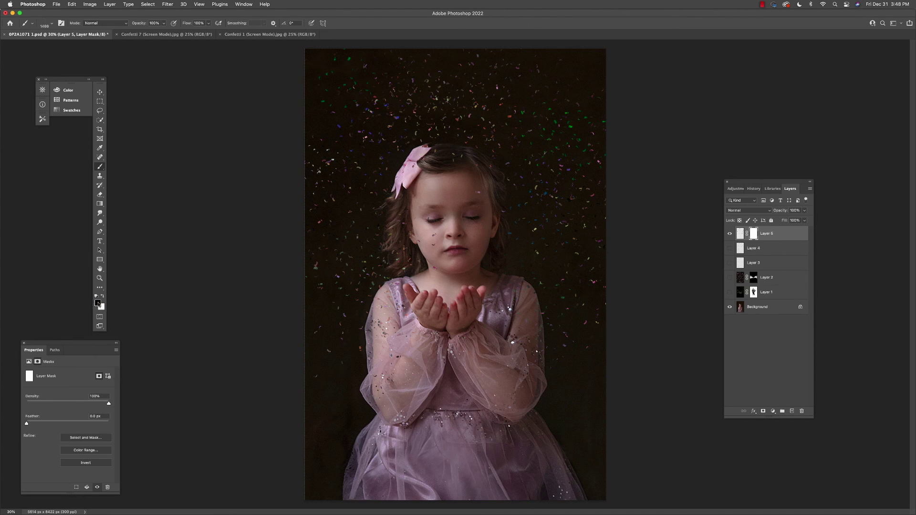
pyautogui.click(52, 23)
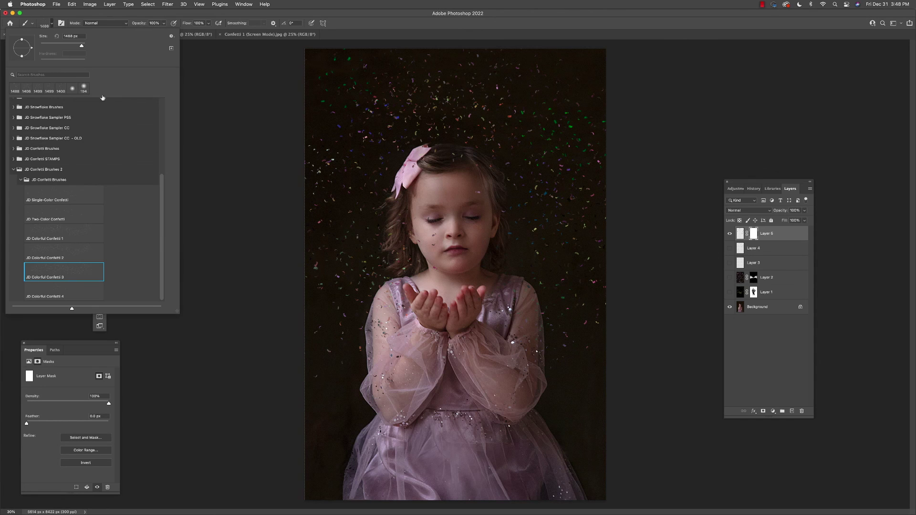
pyautogui.scroll(10, 165, 233)
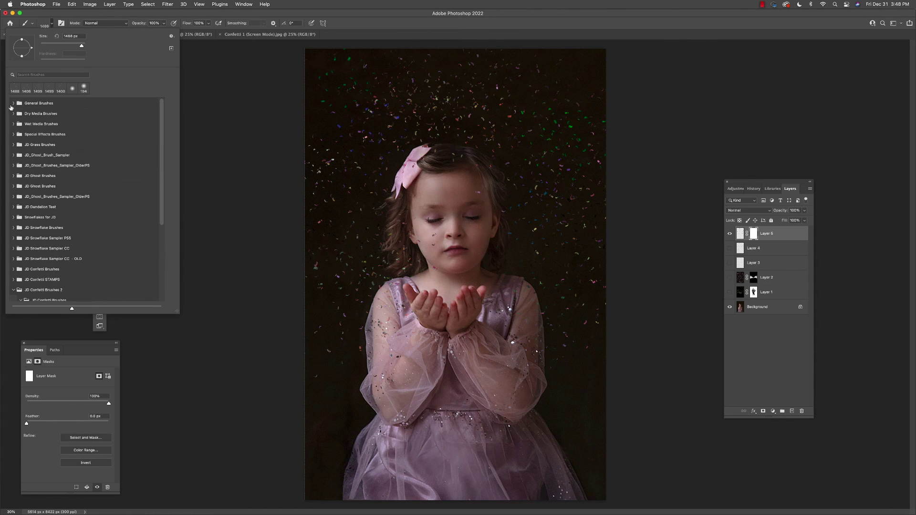
pyautogui.click(13, 103)
pyautogui.click(48, 117)
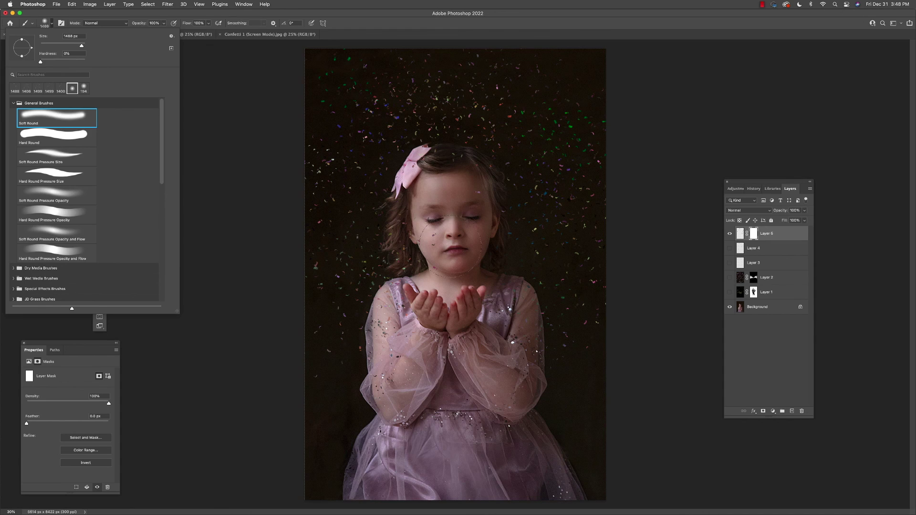
pyautogui.click(450, 238)
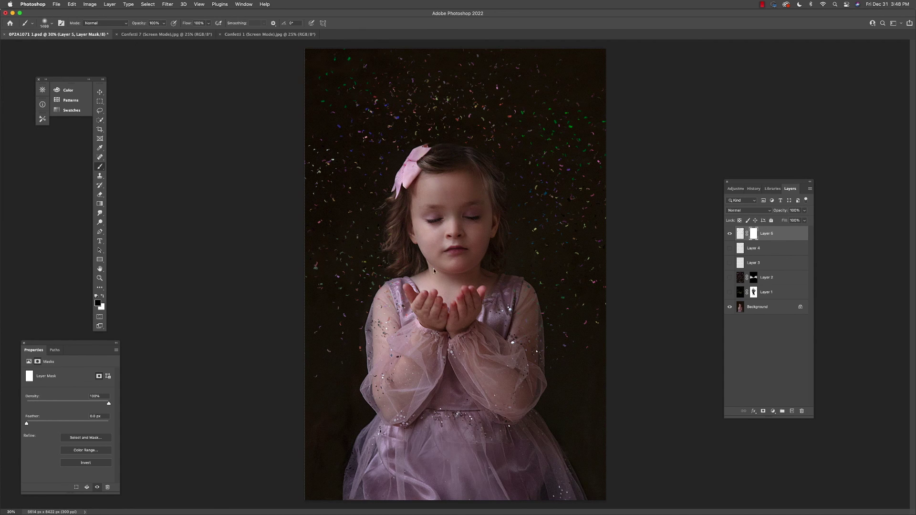
pyautogui.moveTo(453, 187); pyautogui.dragTo(482, 224)
pyautogui.moveTo(455, 267); pyautogui.dragTo(441, 353)
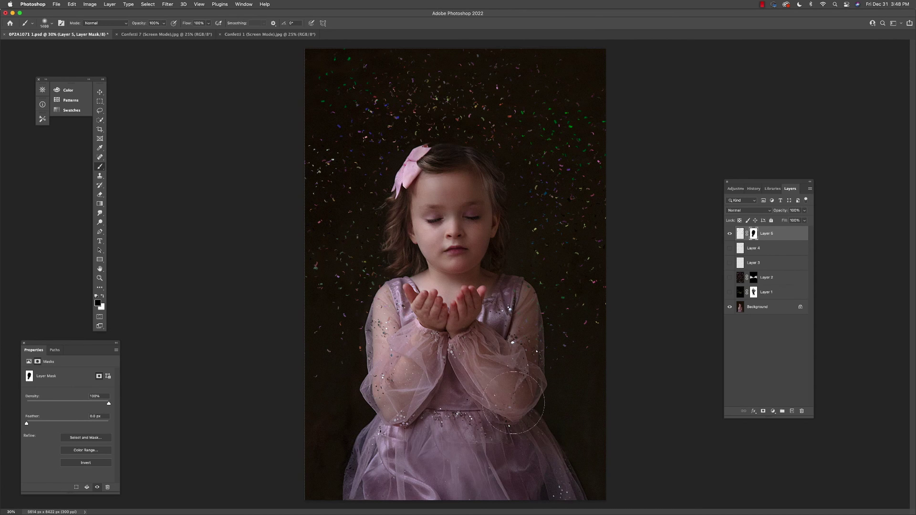